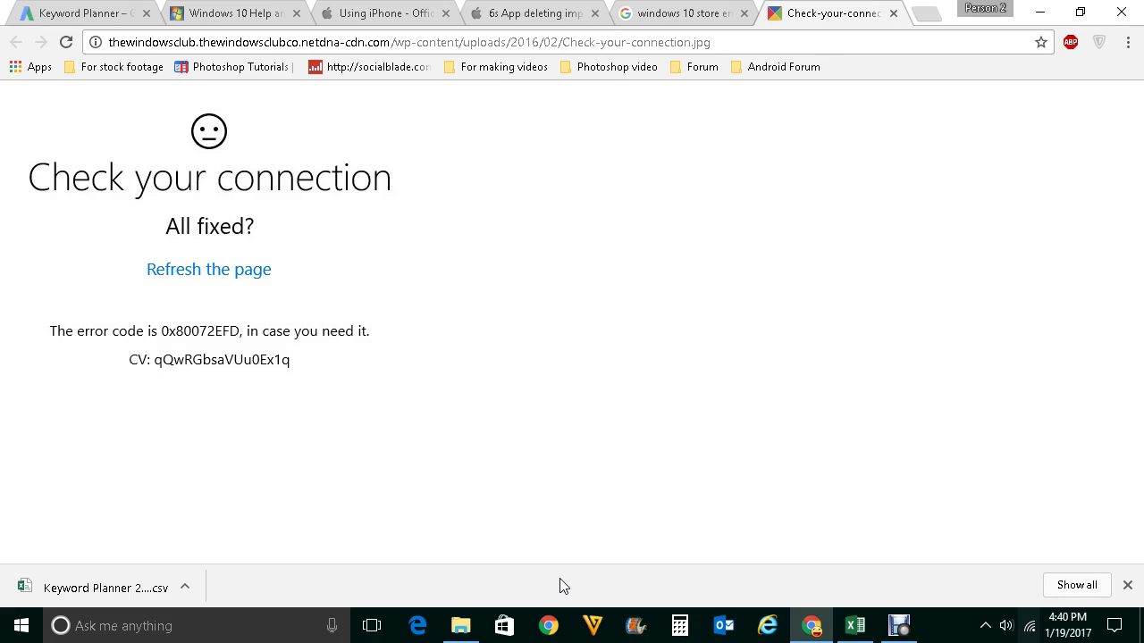
Step: Open Device Manager from This PC's Properties (System page)
click(1141, 625)
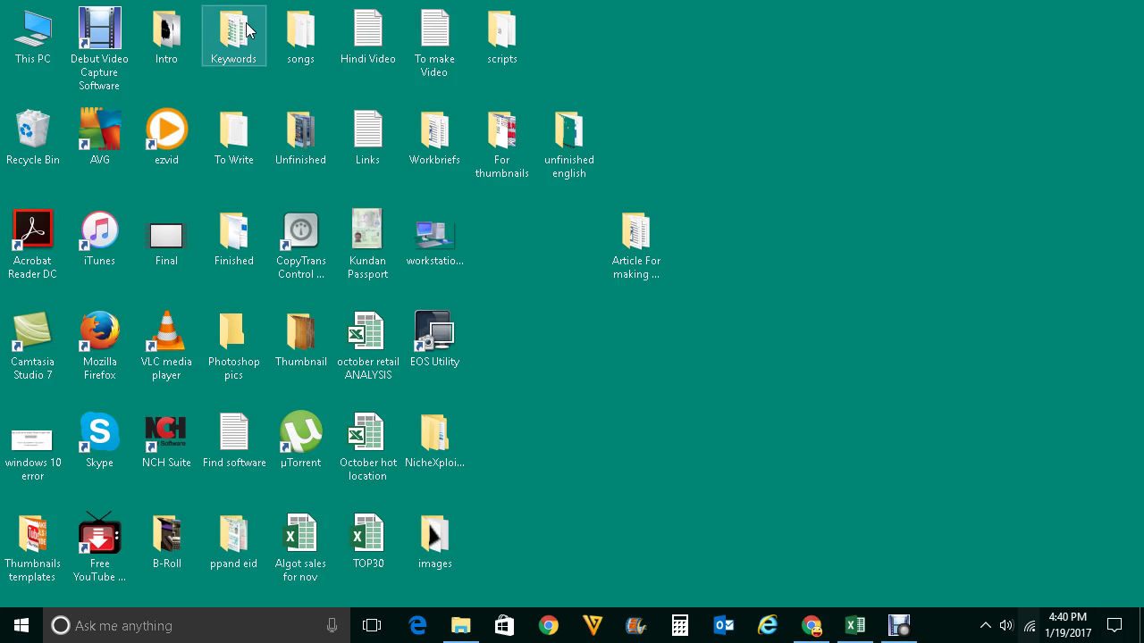
right_click(30, 42)
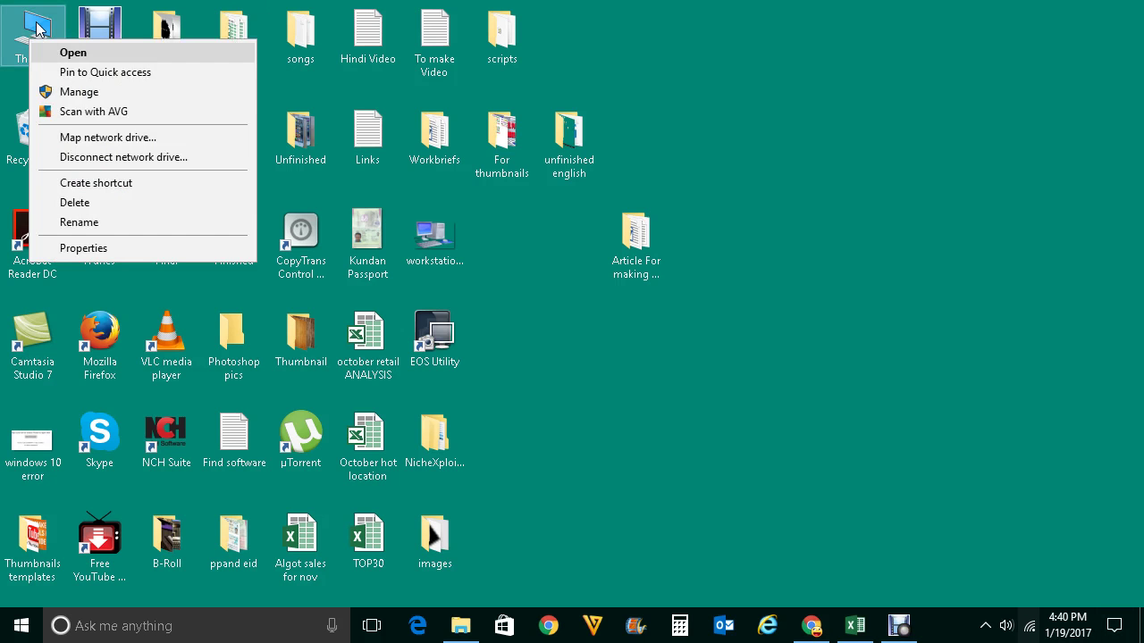
click(84, 249)
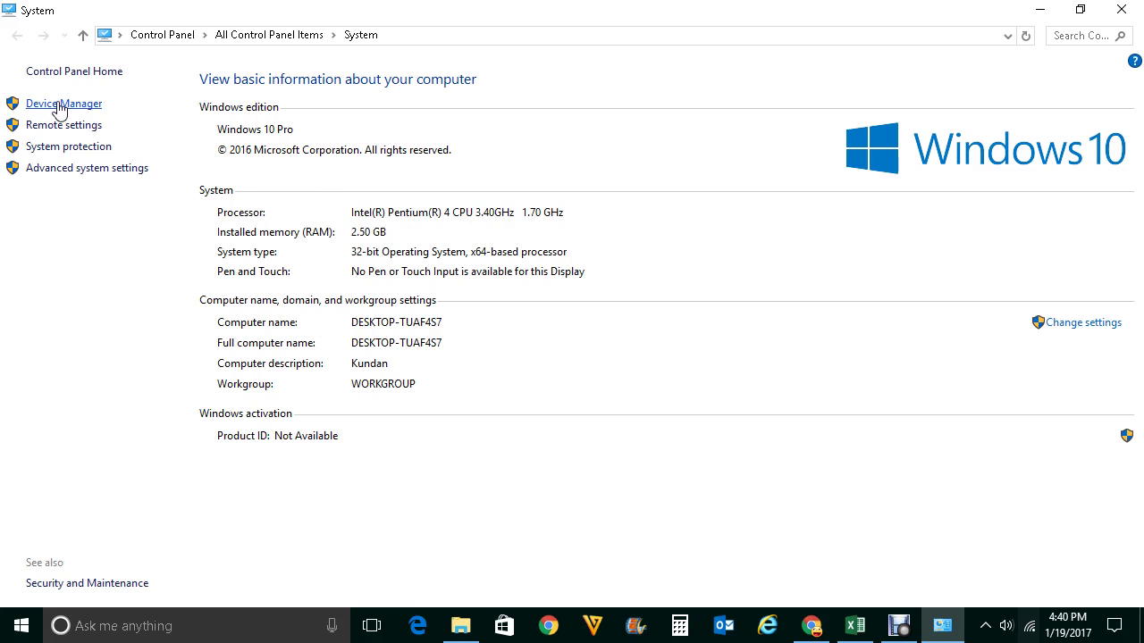
click(59, 105)
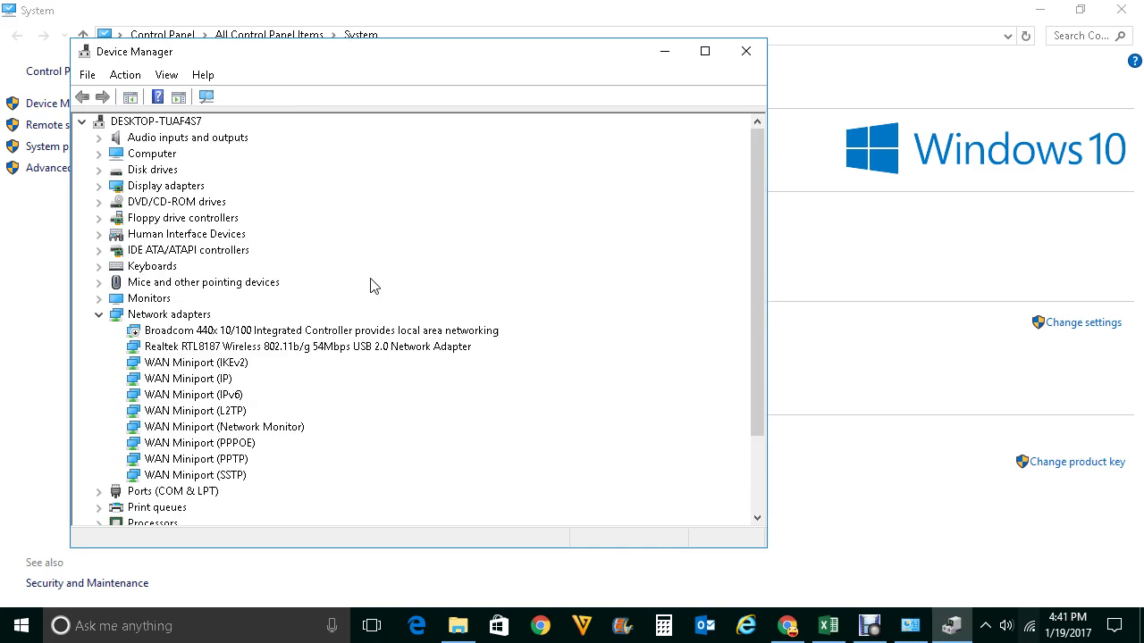
Step: Expand Network adapters and select the Realtek RTL8187 wireless adapter
click(98, 315)
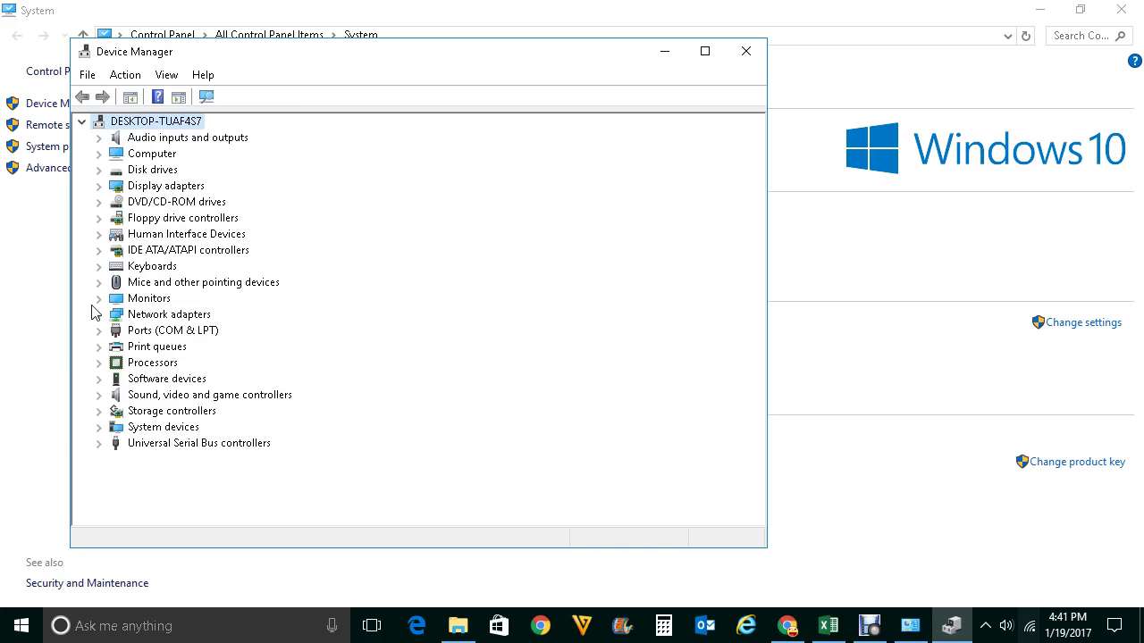
click(99, 316)
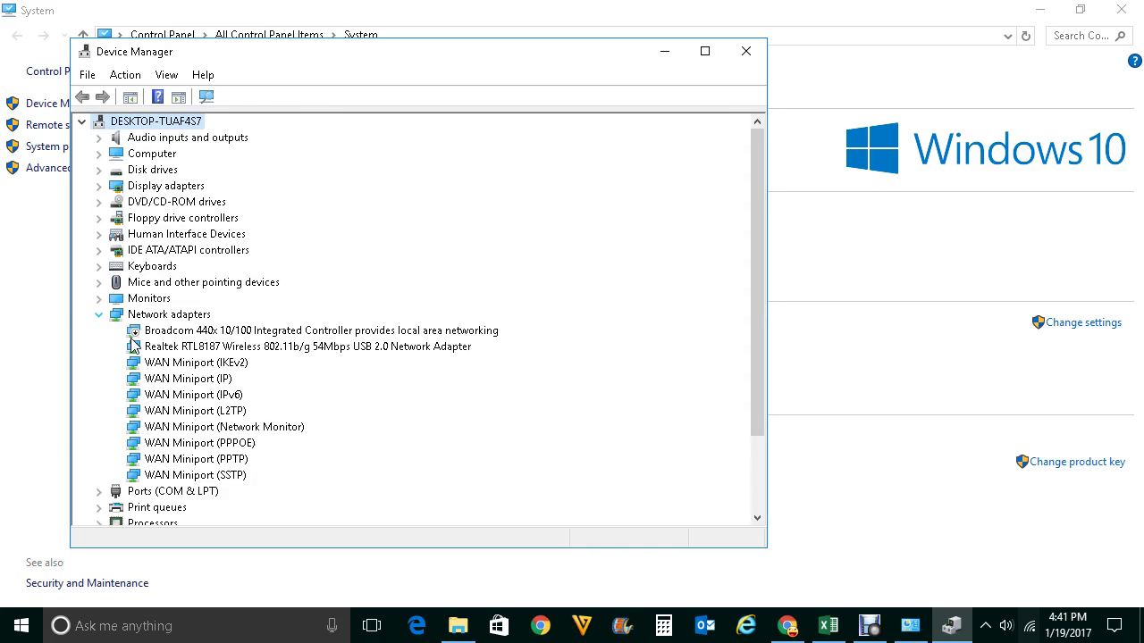
click(219, 350)
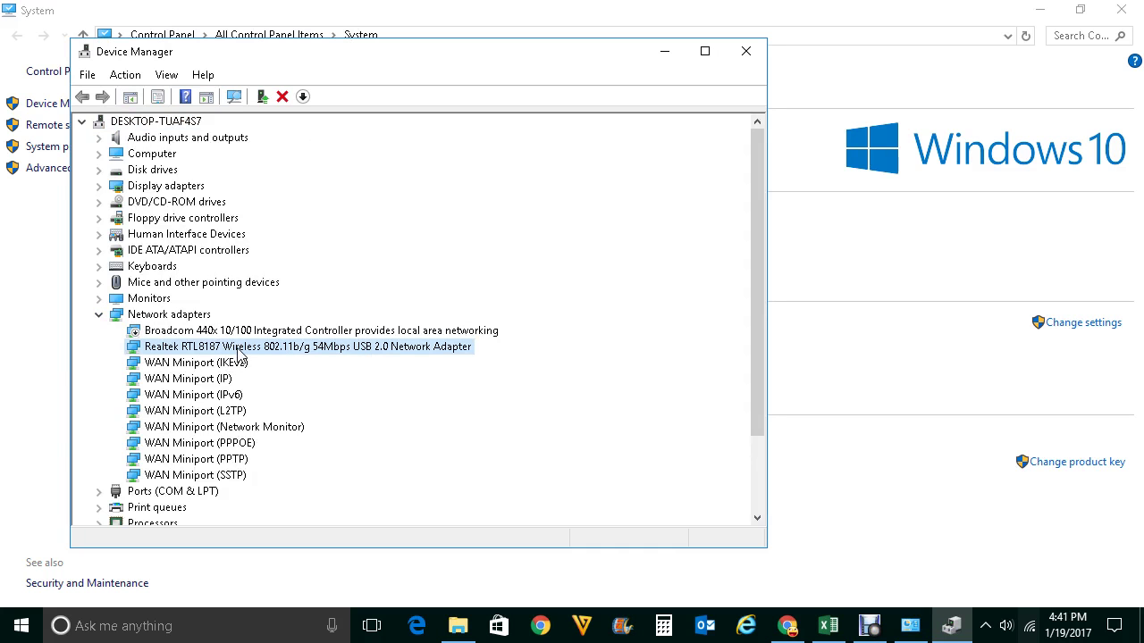
Step: Check the Realtek RTL8187 adapter's Properties to confirm its device status is working properly
right_click(276, 351)
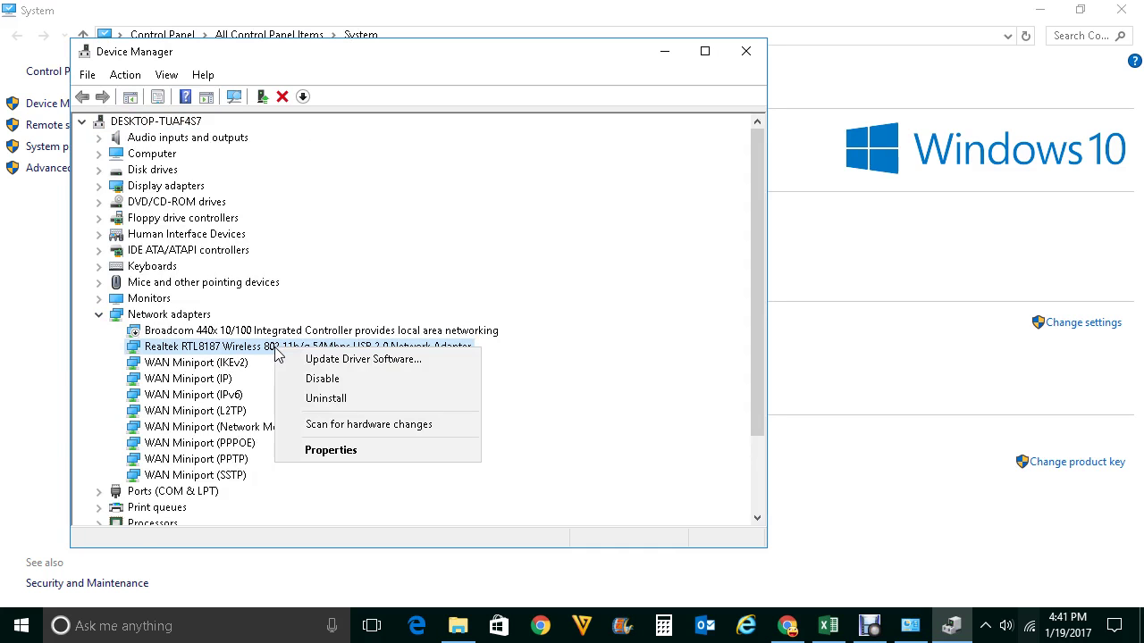
click(331, 451)
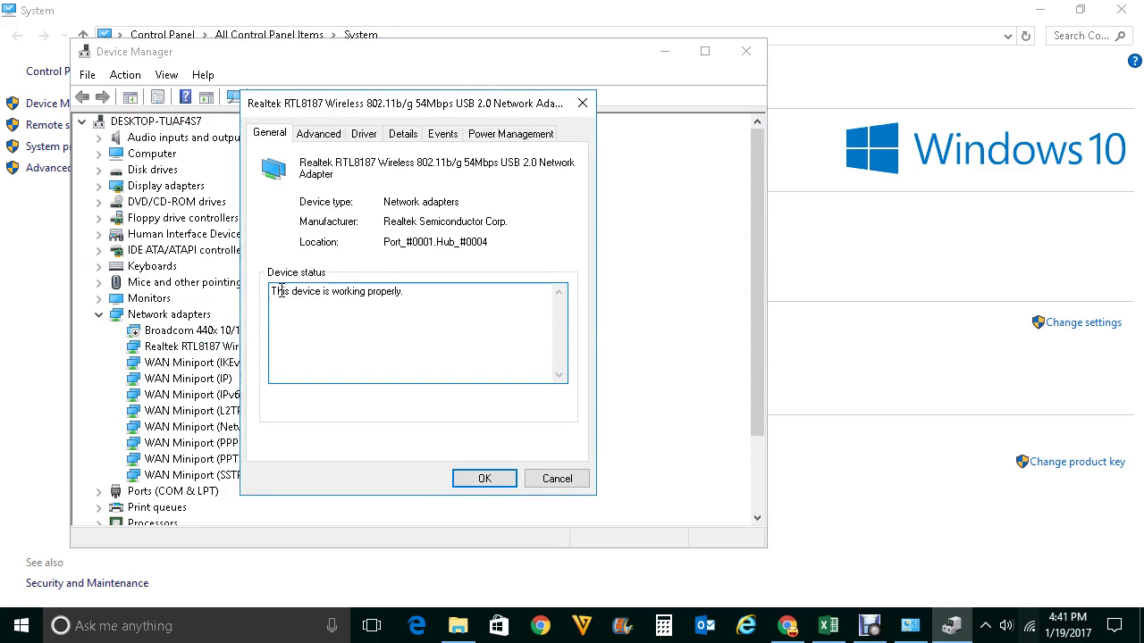
drag(280, 292, 475, 296)
click(414, 316)
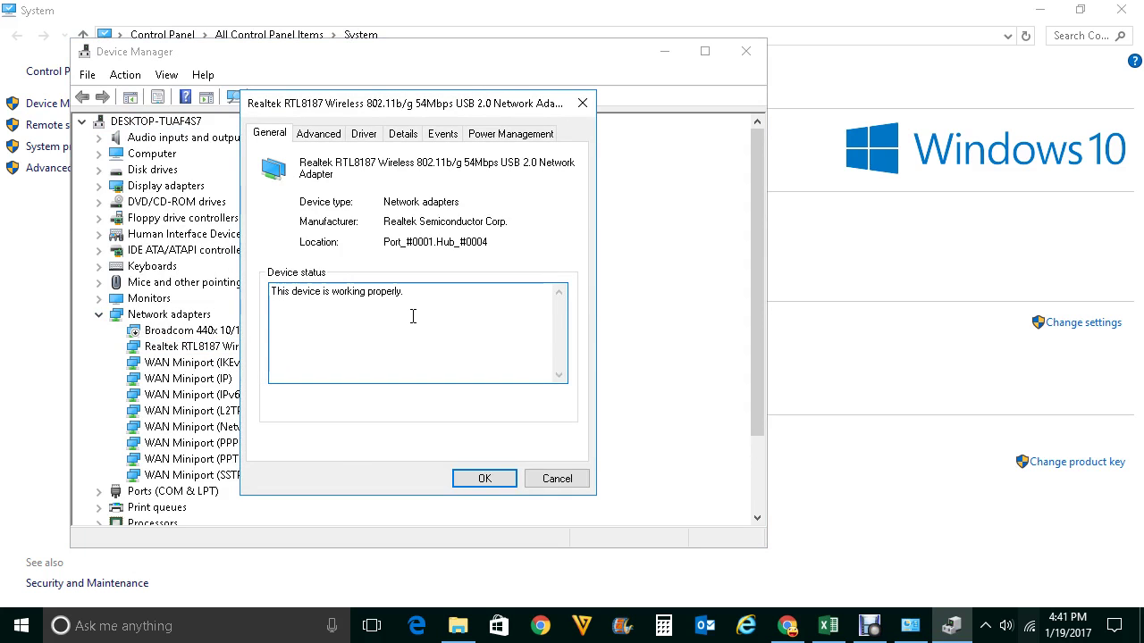
click(484, 480)
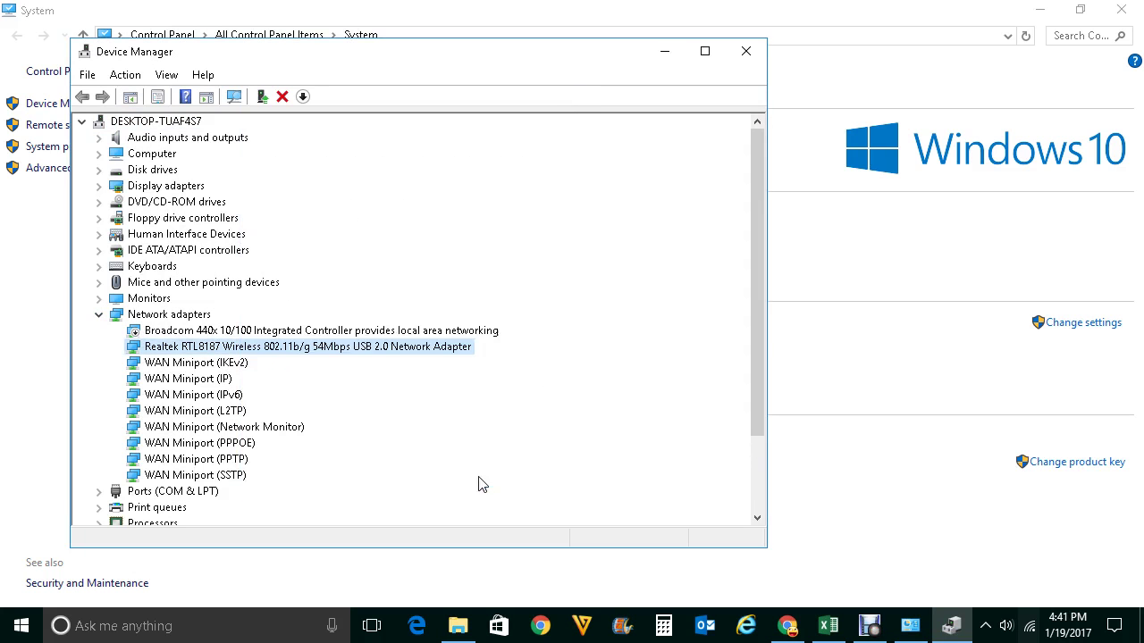
Step: Close Device Manager and System, then open Network and Sharing Center from the taskbar network icon
click(741, 54)
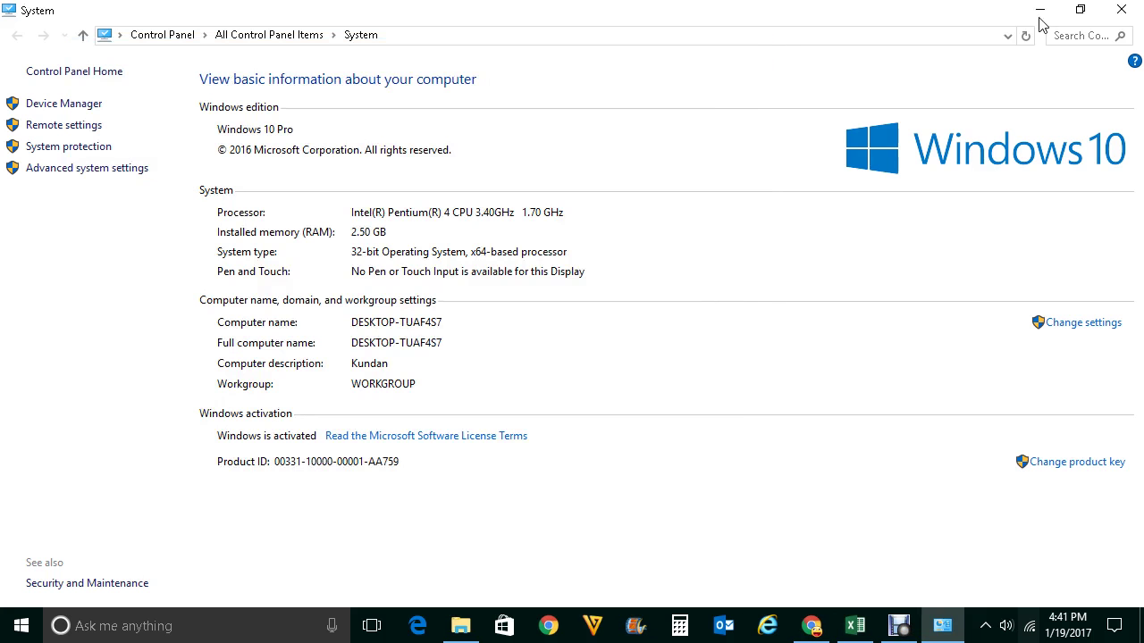
click(1125, 10)
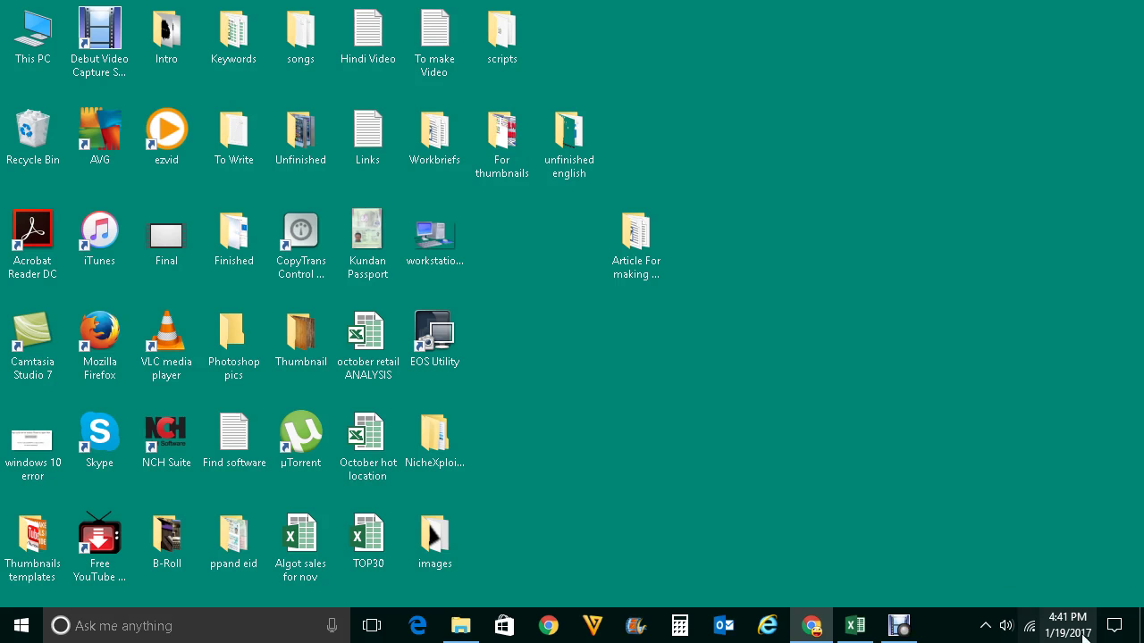
right_click(1032, 628)
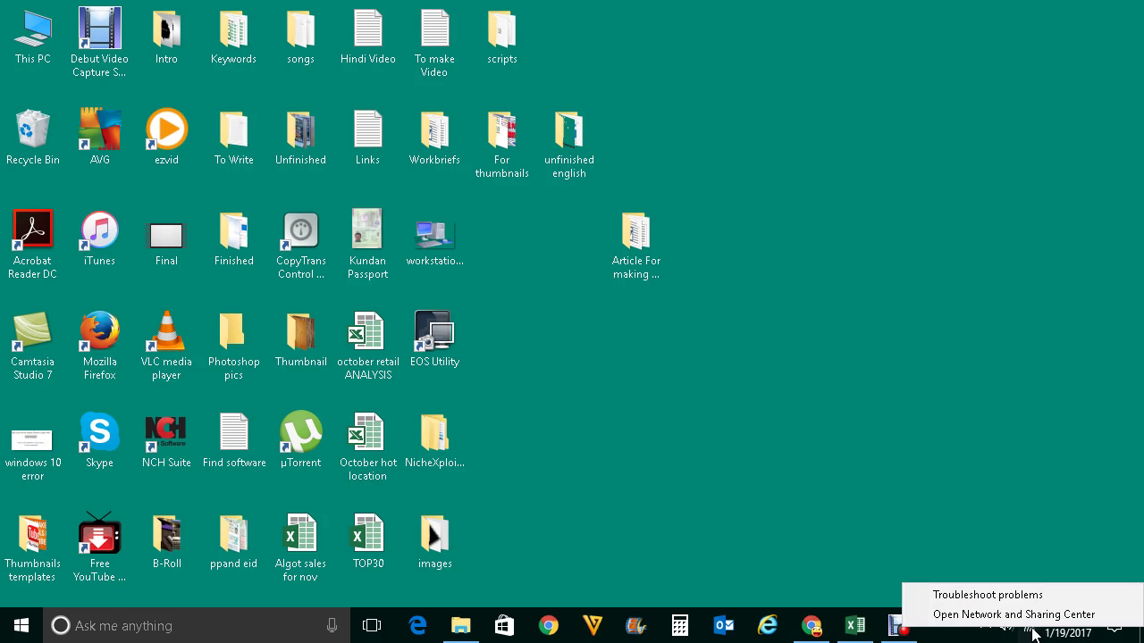
click(981, 616)
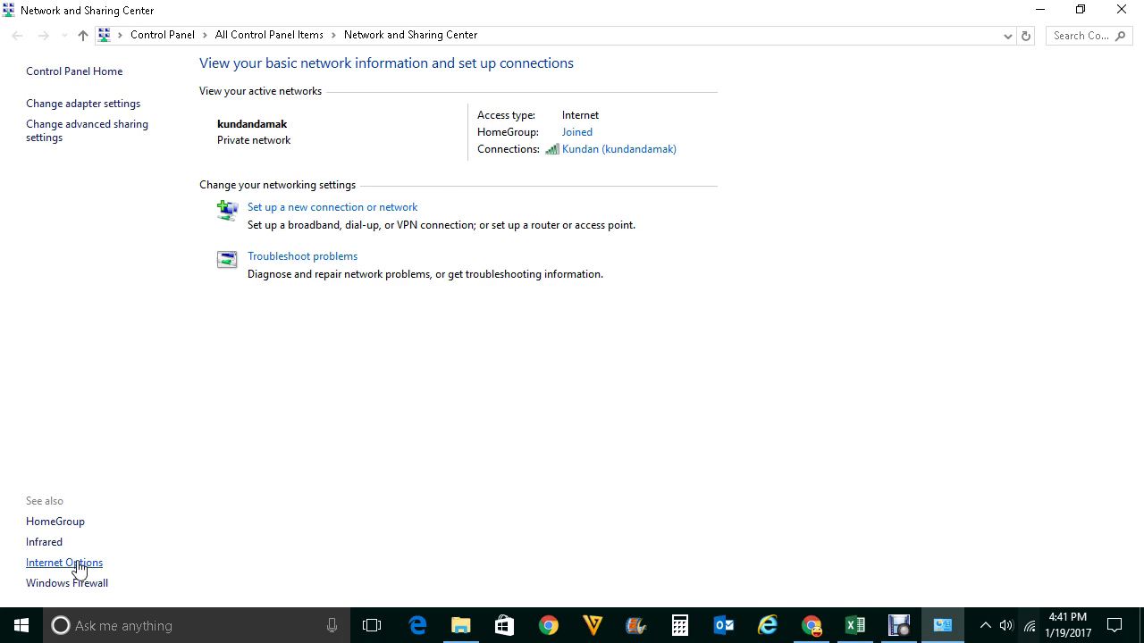
Step: Disable the 127.0.0.1:8118 LAN proxy server in Internet Options' LAN settings
click(79, 565)
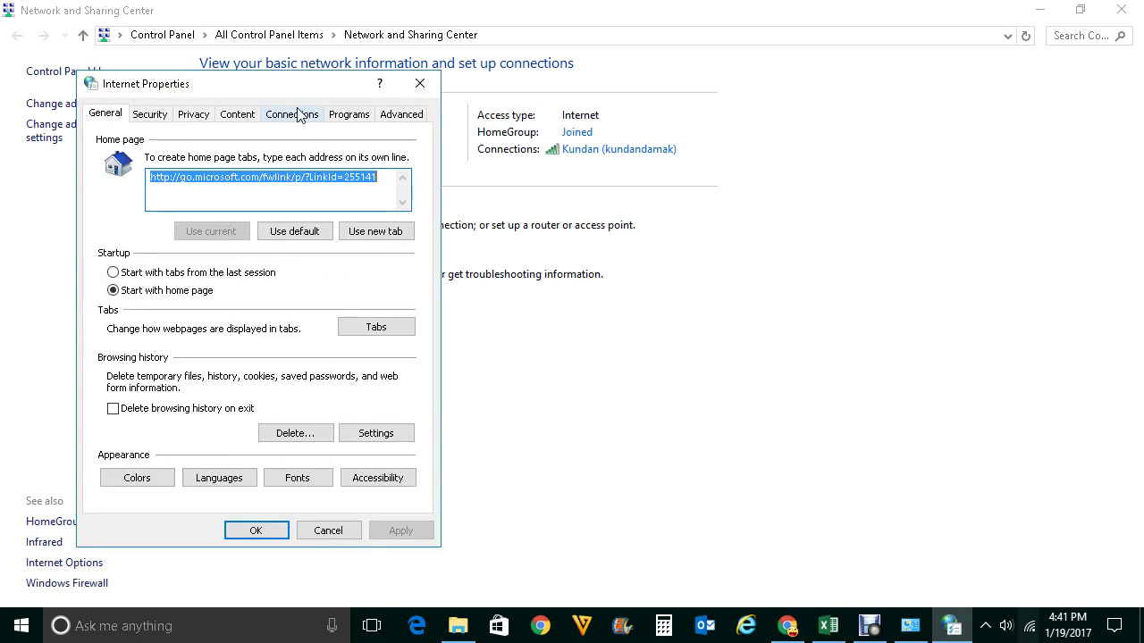
click(293, 118)
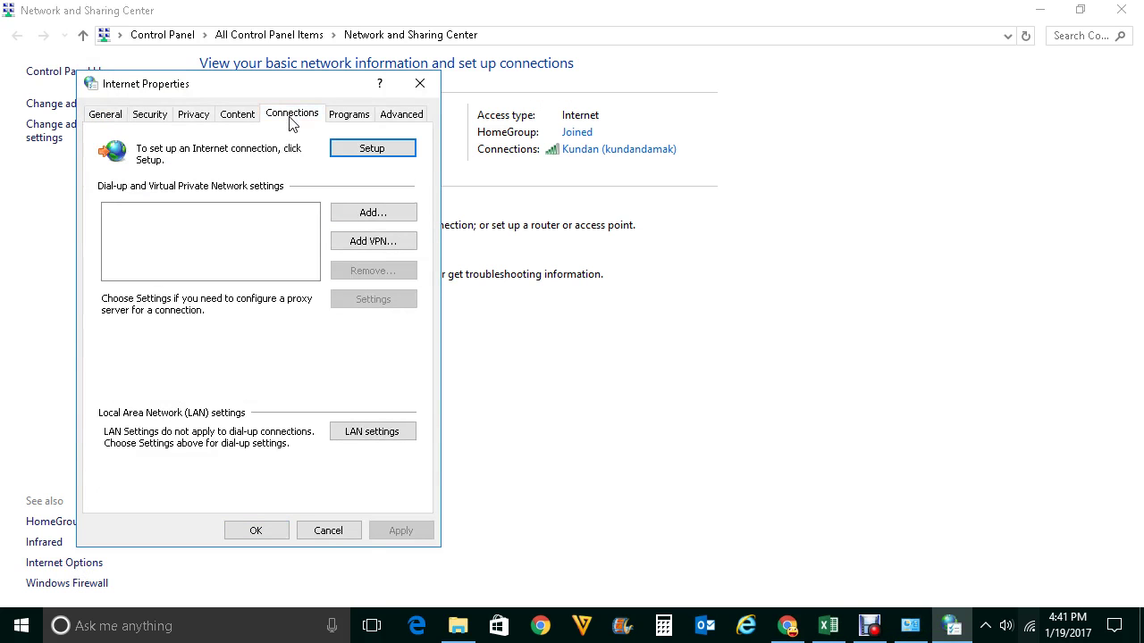
click(381, 435)
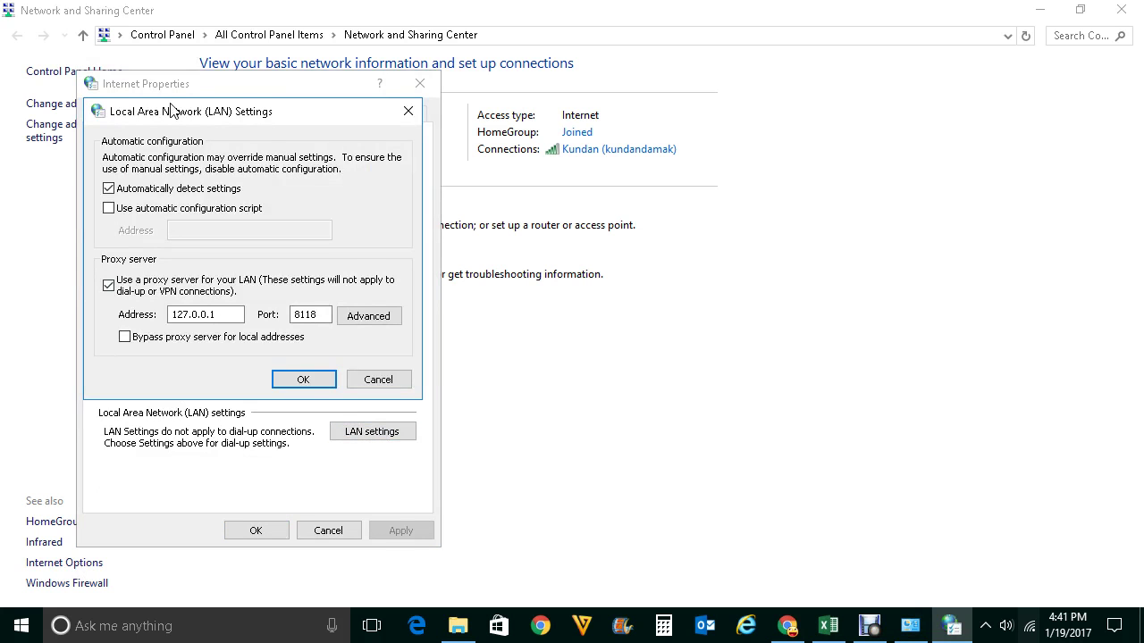
drag(173, 109, 237, 88)
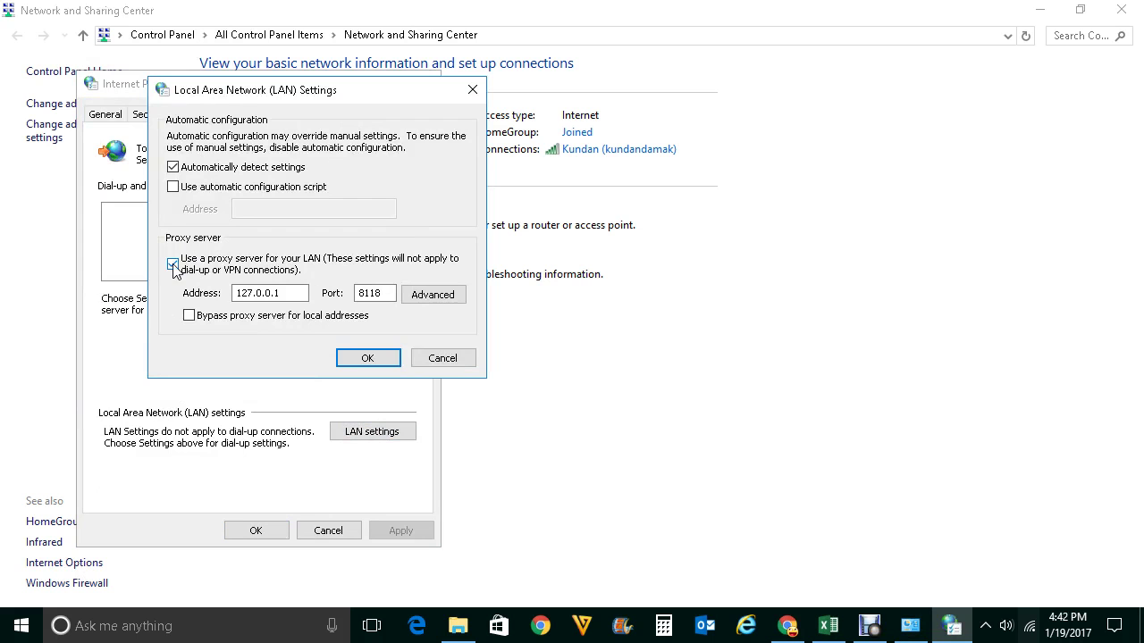
click(173, 264)
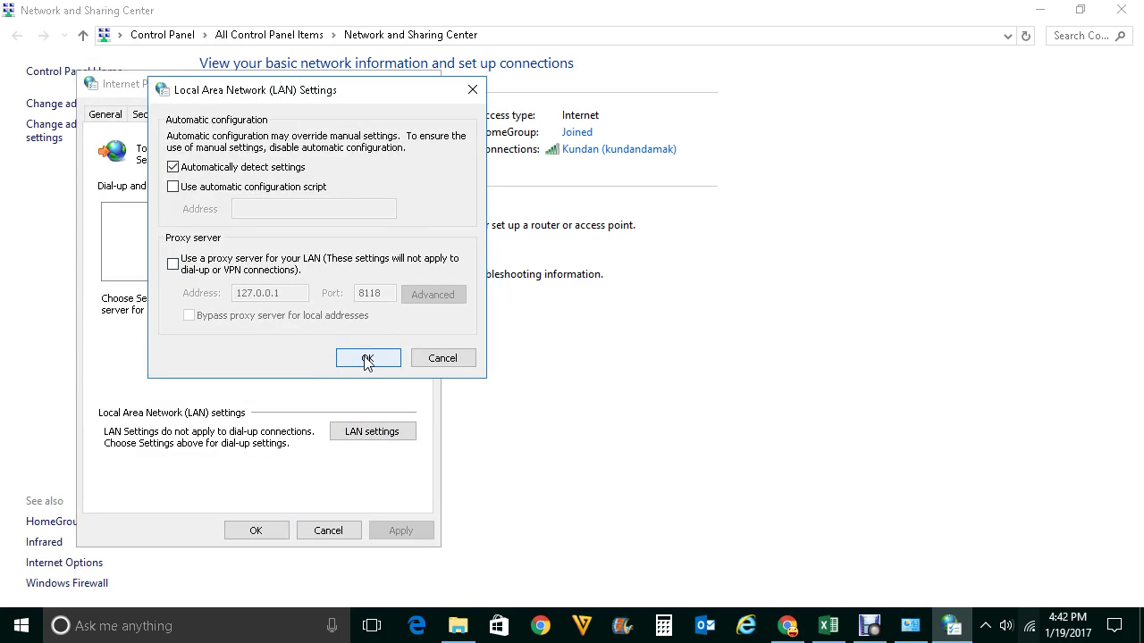
click(365, 358)
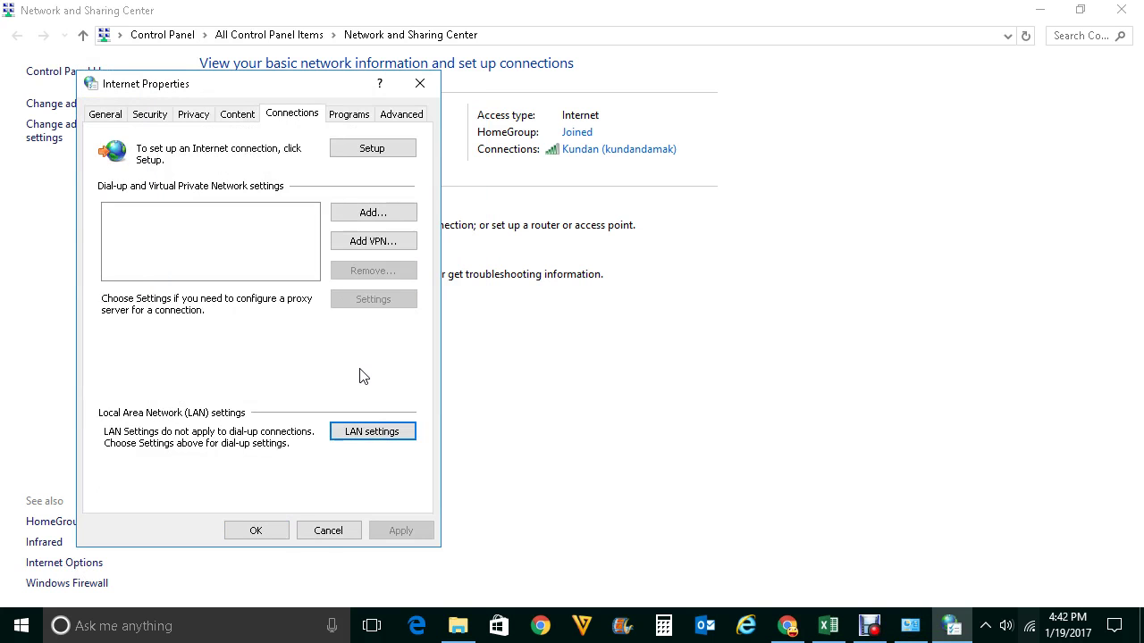
click(259, 533)
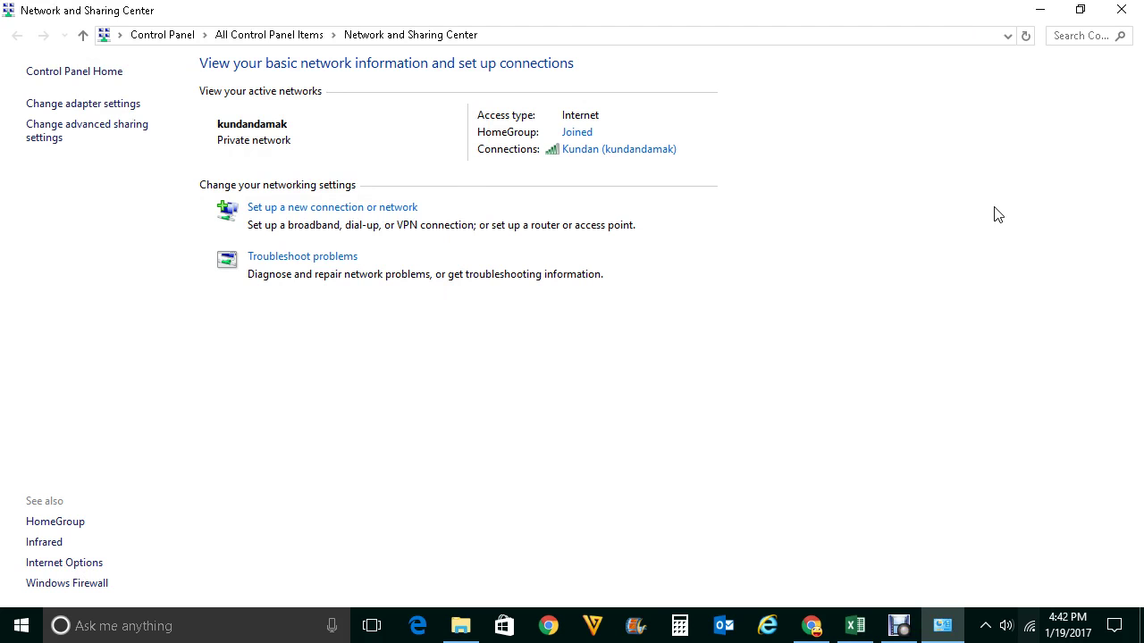
Step: Reopen Network and Sharing Center and bring up the wireless connection's Properties
click(1122, 9)
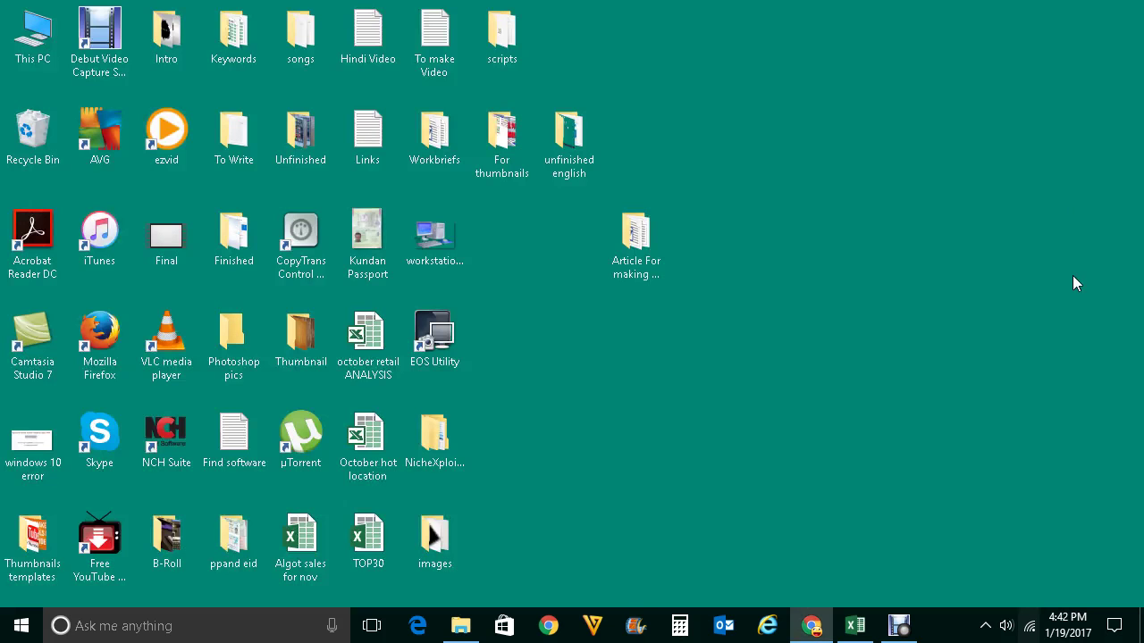
right_click(1031, 626)
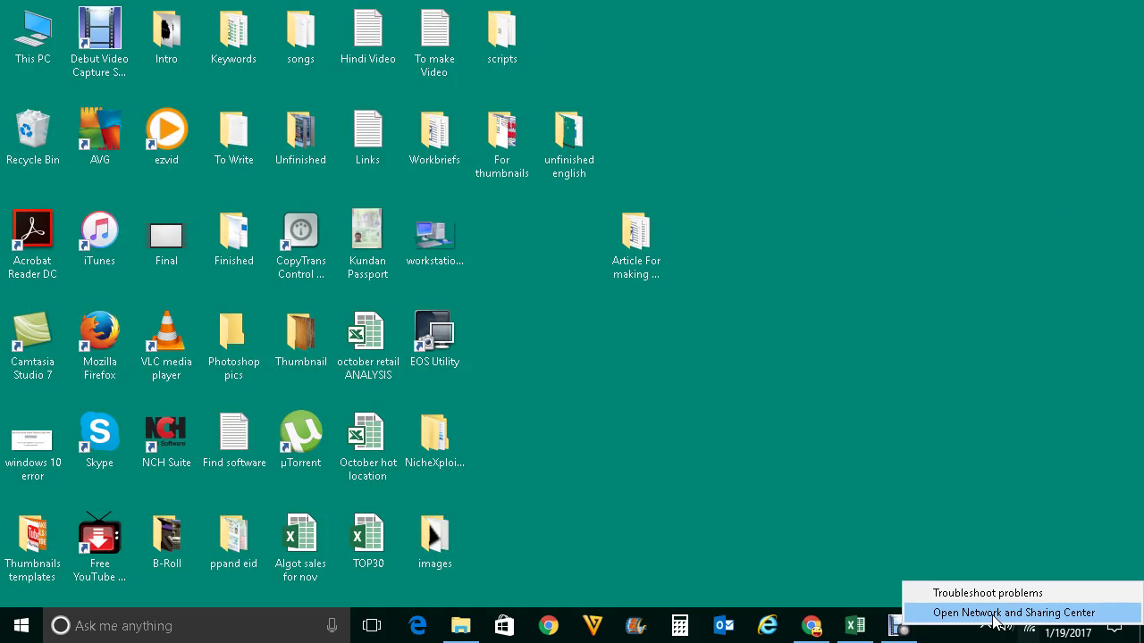
click(995, 615)
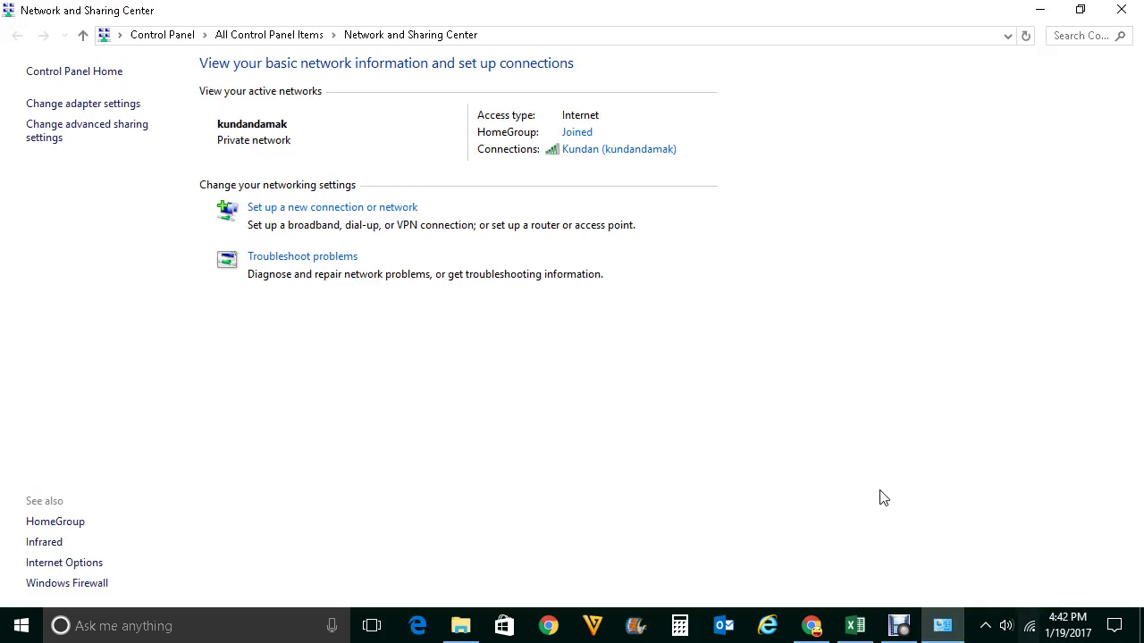
click(601, 154)
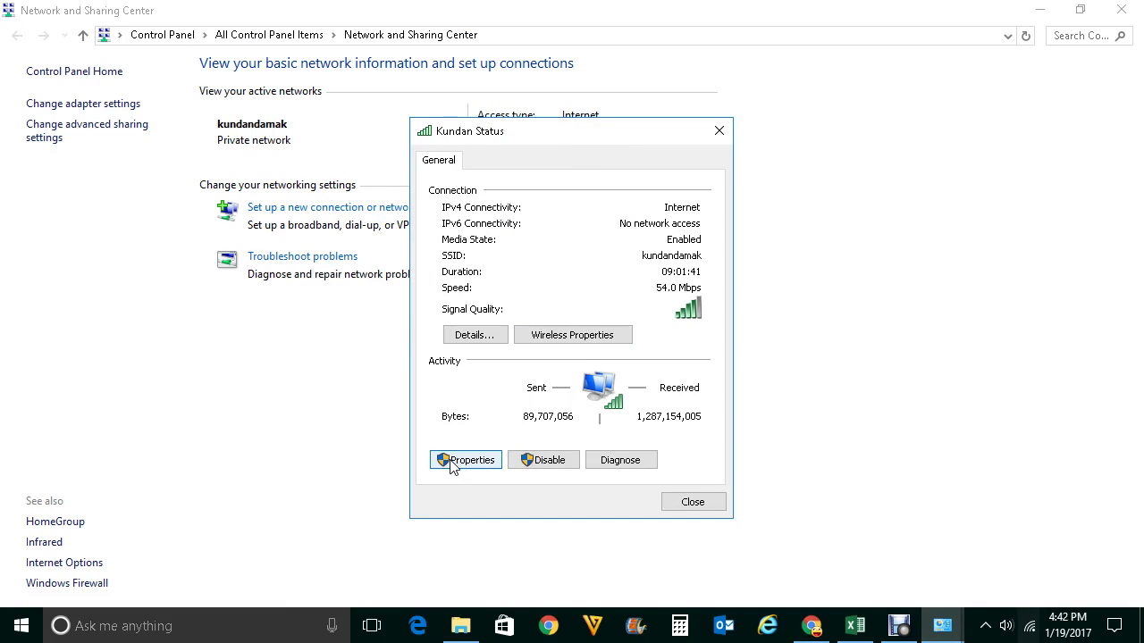
click(466, 460)
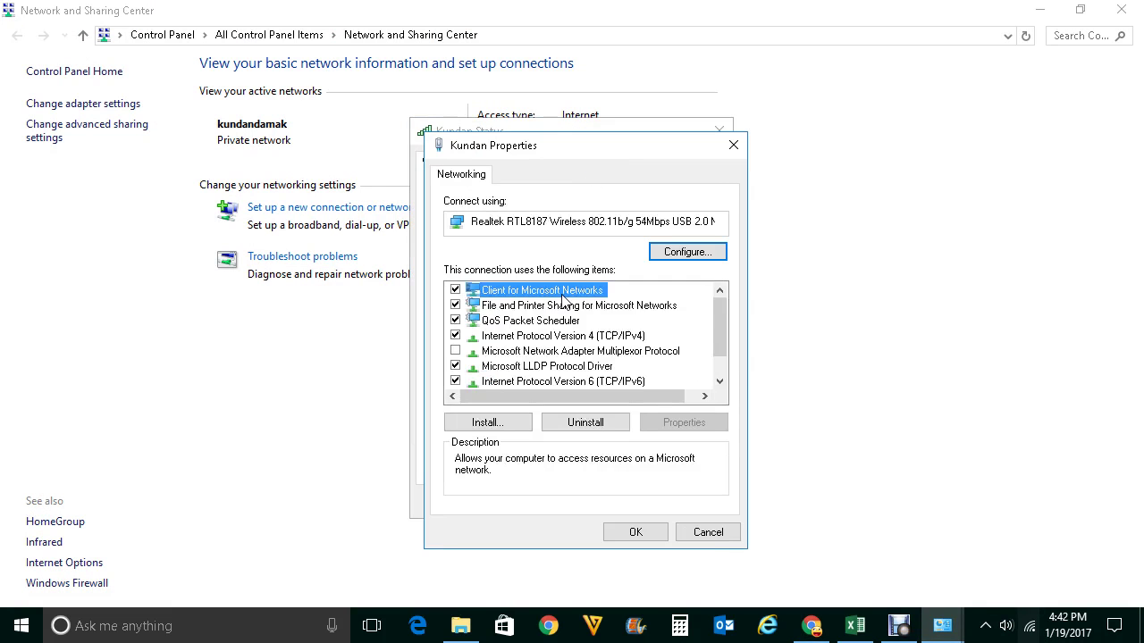
Step: Set TCP/IPv4 to obtain the IP address and DNS server automatically
click(610, 338)
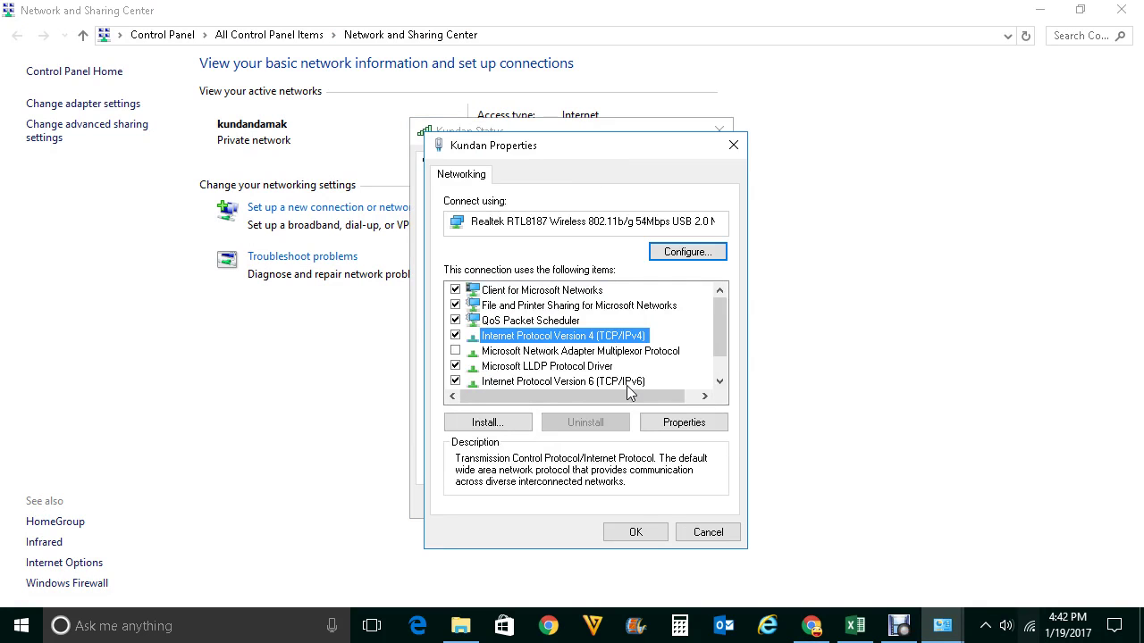
click(684, 423)
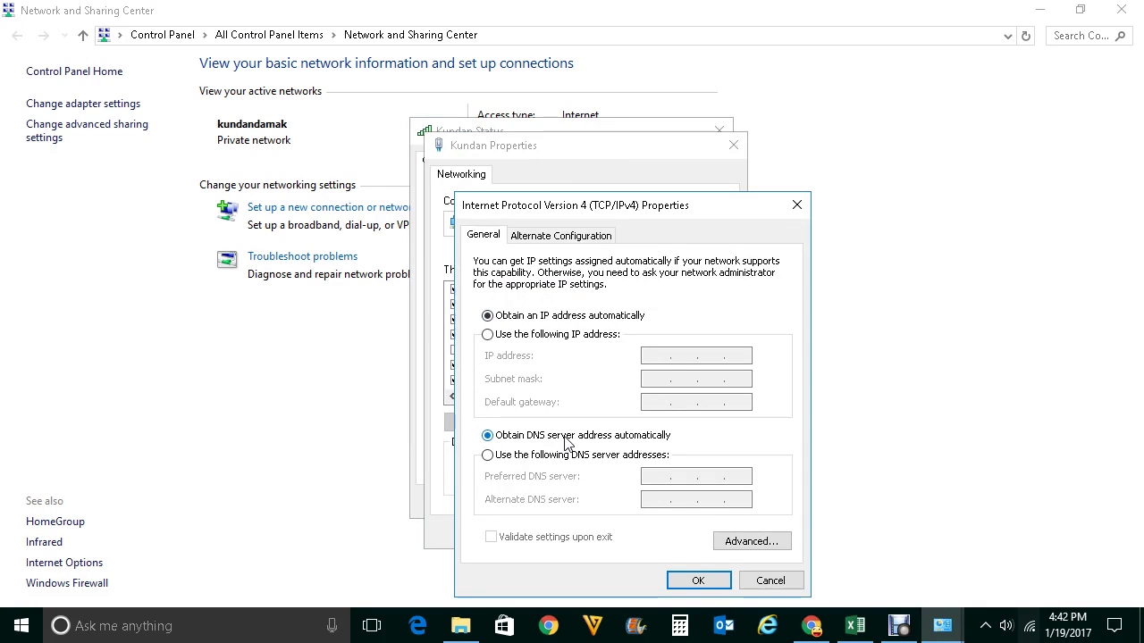
click(698, 580)
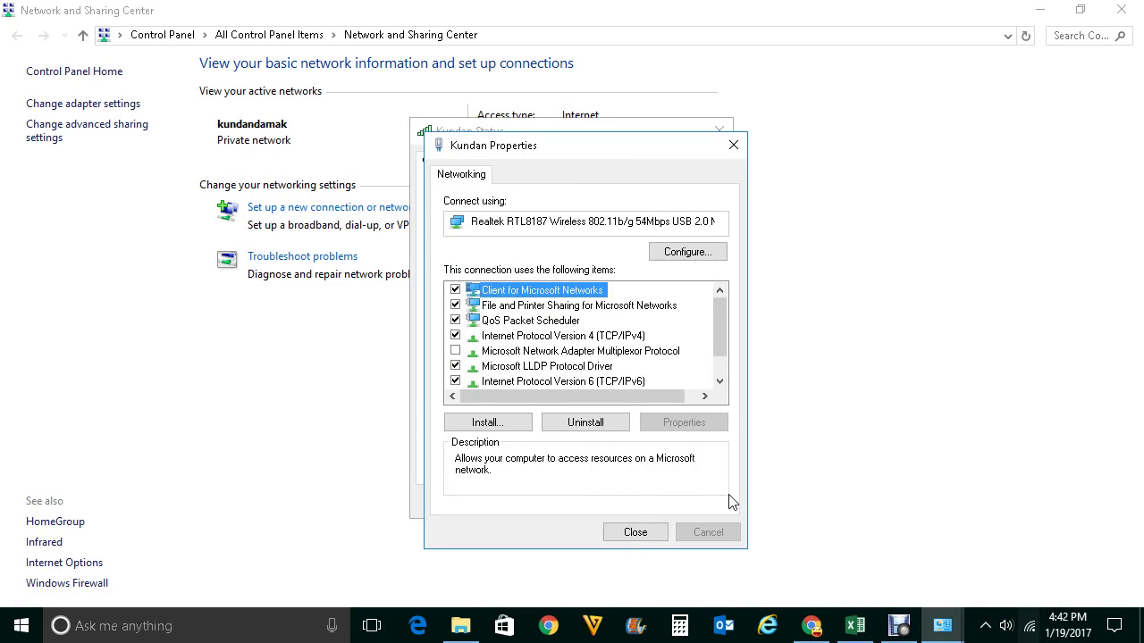
click(638, 532)
click(696, 511)
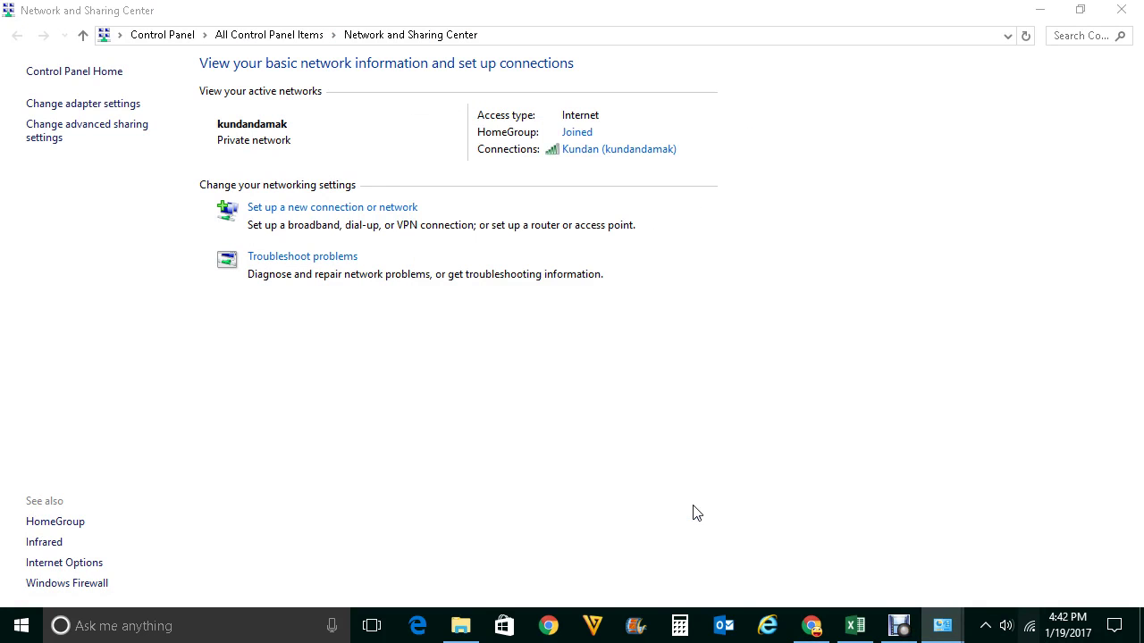